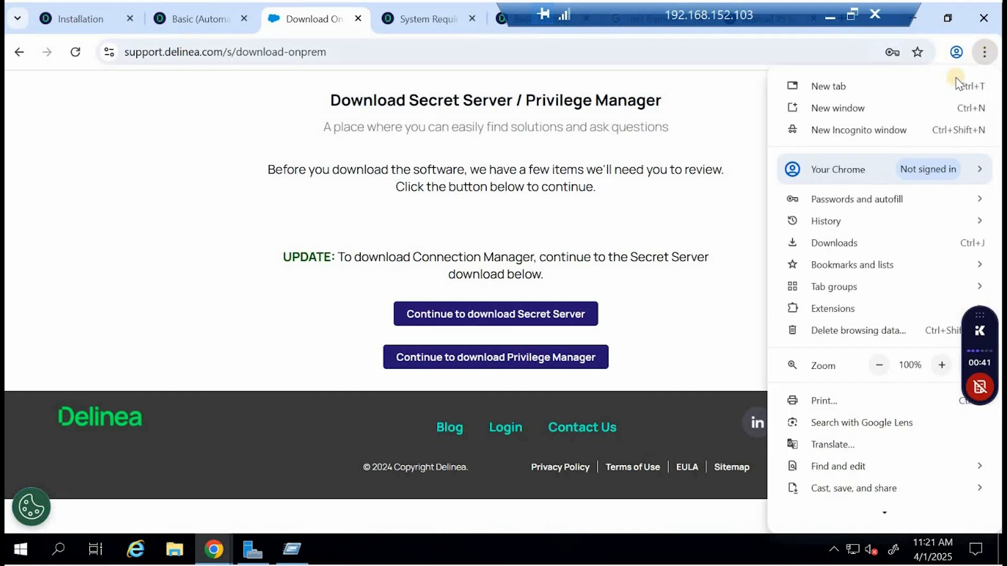
# - Open the folder holding the downloaded setup.exe and run the installer as administrator
pyautogui.click(851, 243)
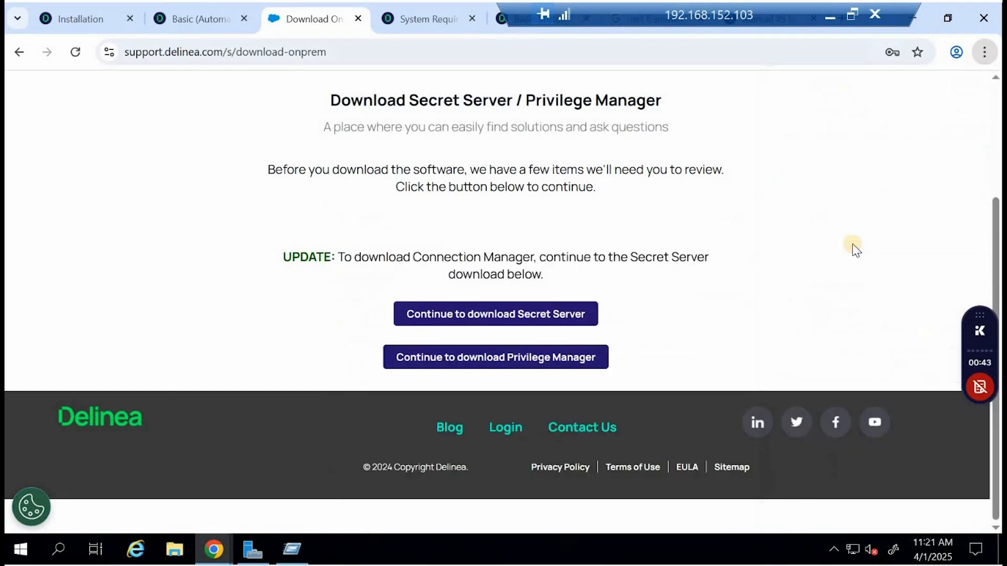
pyautogui.click(712, 303)
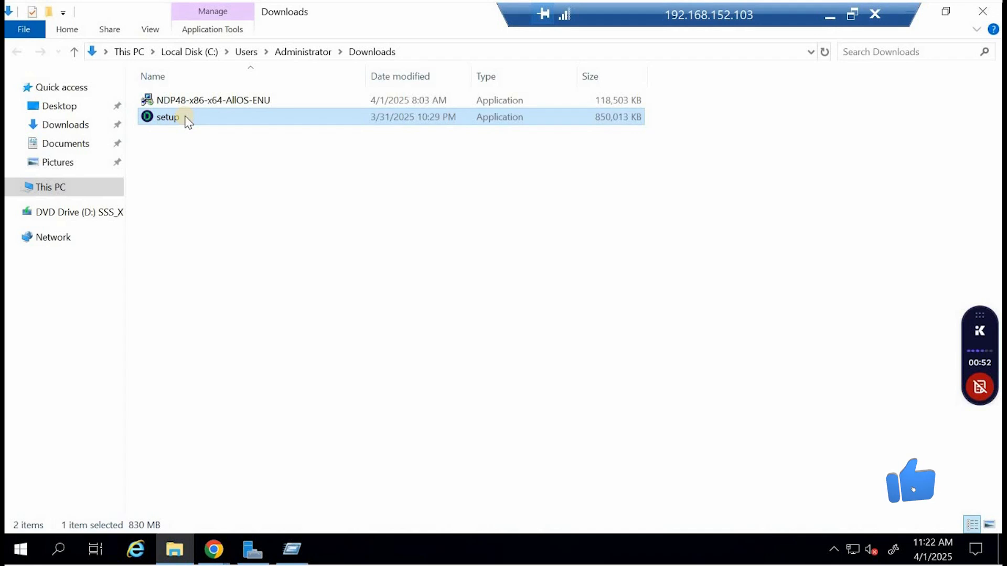
pyautogui.doubleClick(173, 117)
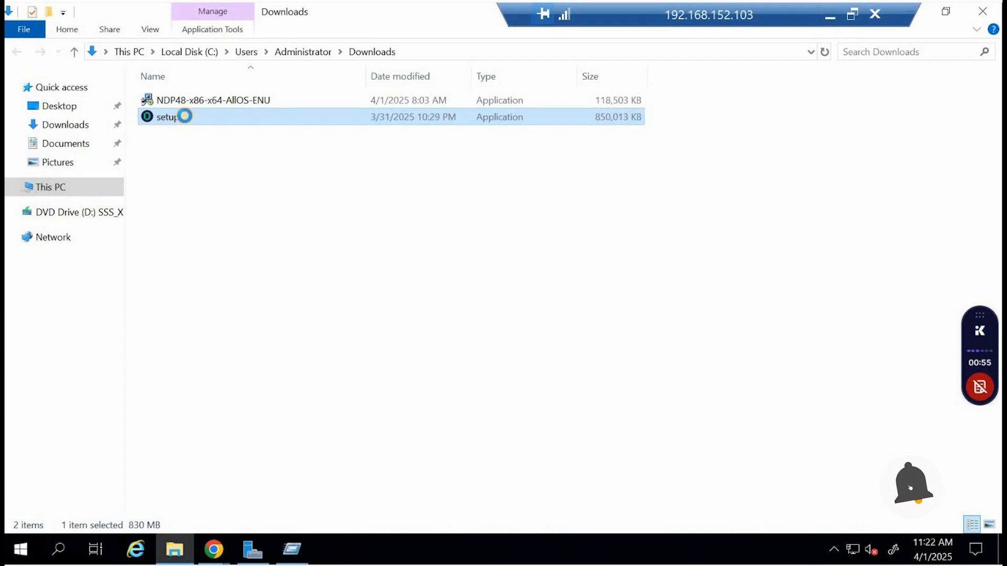
pyautogui.rightClick(186, 117)
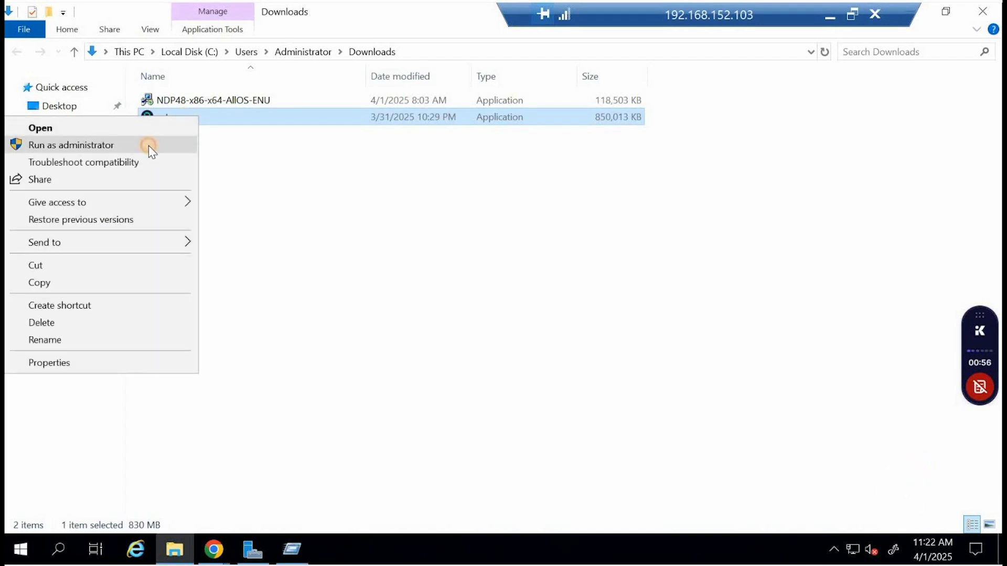
pyautogui.click(150, 145)
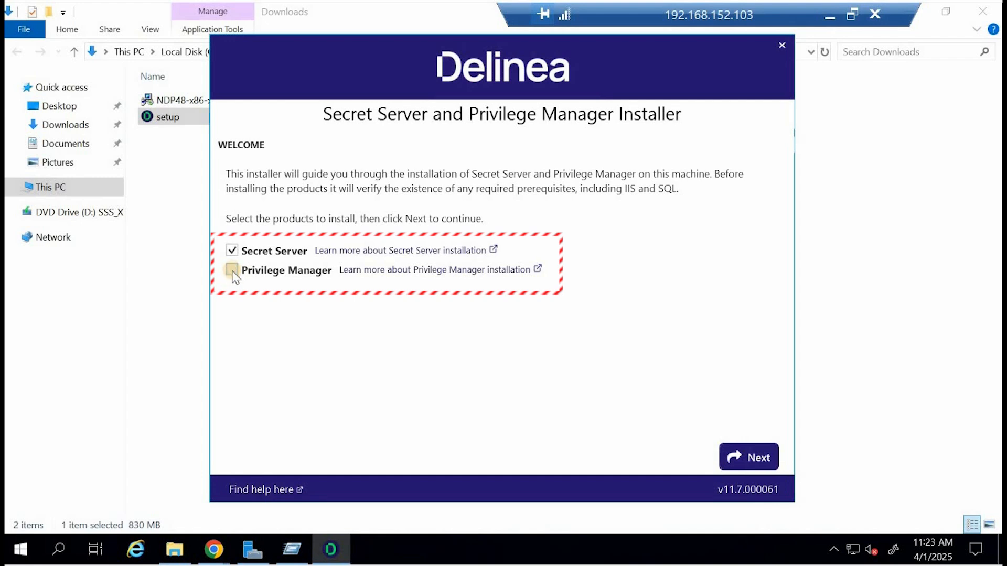
# - Proceed with only Secret Server as the product and choose to install SQL Server Express on this server
pyautogui.click(756, 464)
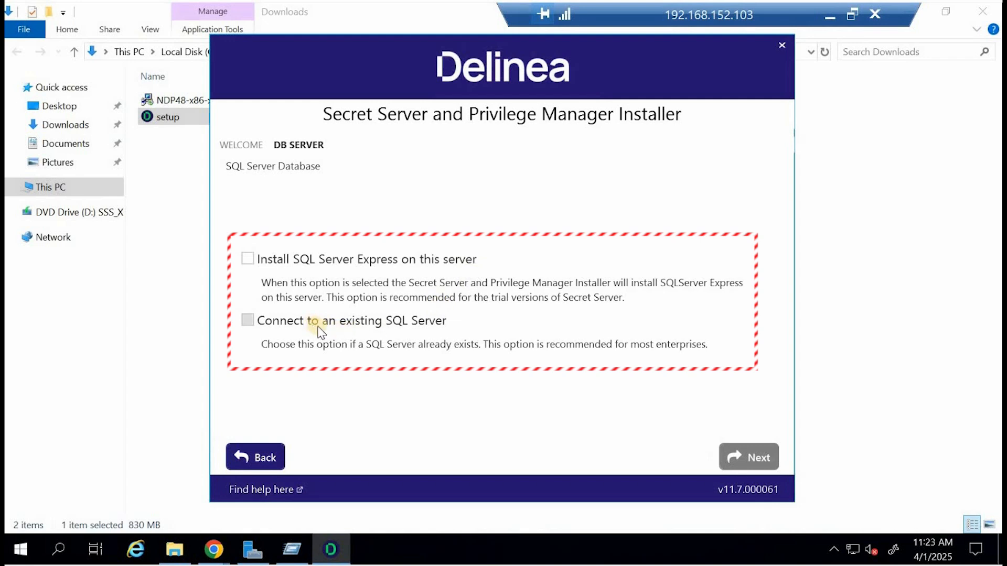
pyautogui.click(249, 261)
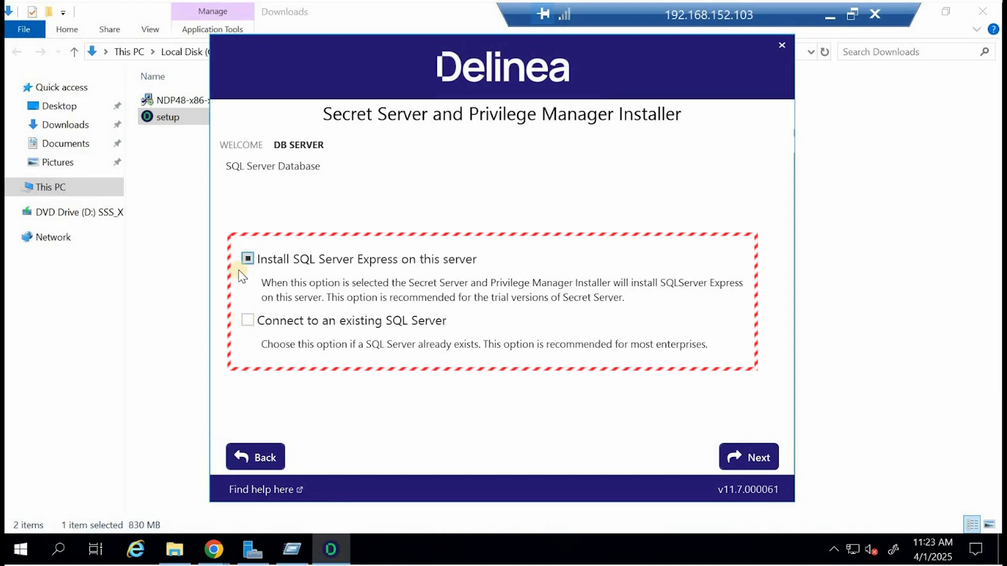
pyautogui.click(248, 321)
pyautogui.click(247, 259)
pyautogui.click(749, 459)
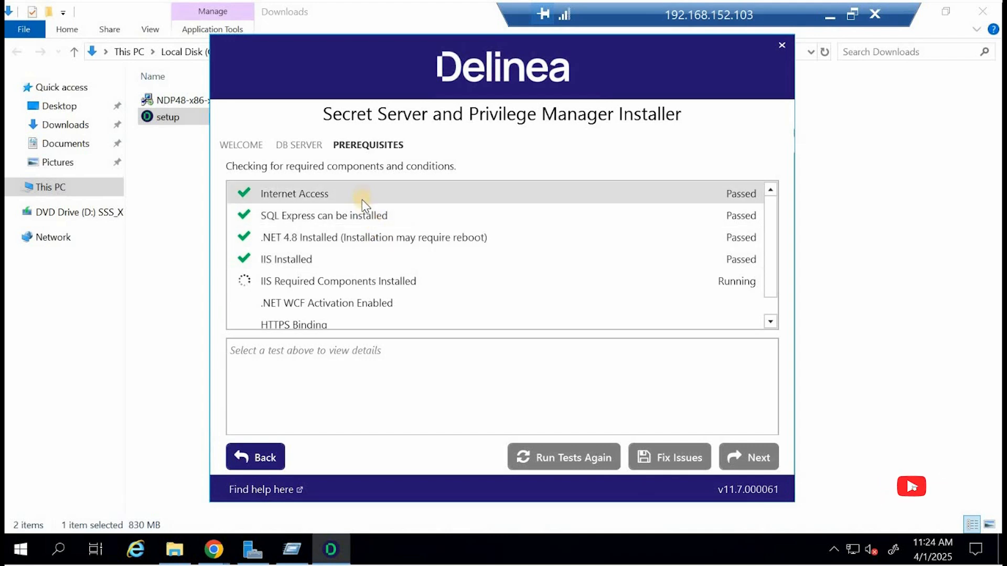
# - Review the IIS and .NET 4.8 prerequisite details, and check the .NET Framework 4.8 offline installer search in Chrome
pyautogui.click(382, 261)
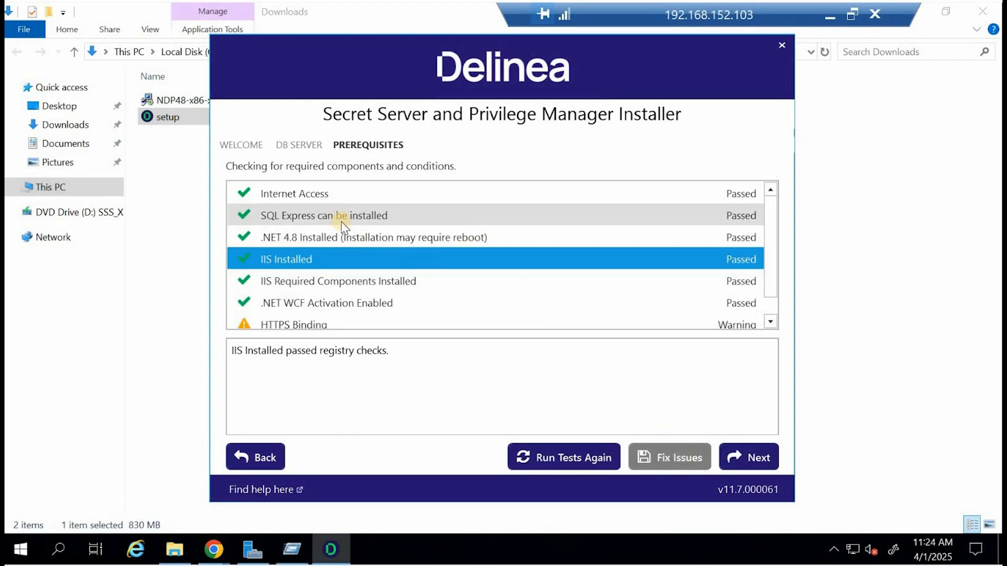
pyautogui.click(432, 238)
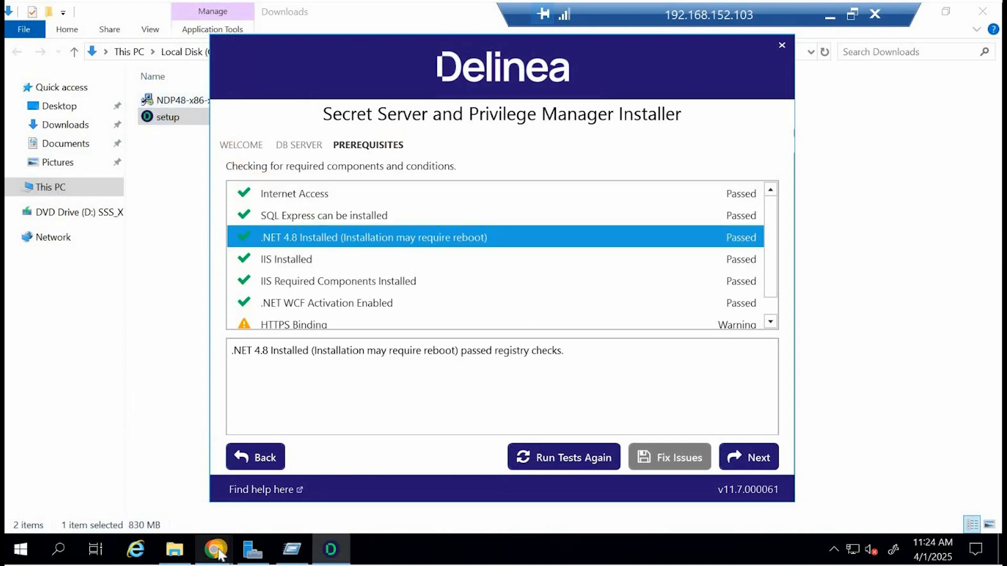
pyautogui.moveTo(218, 553)
pyautogui.click(292, 477)
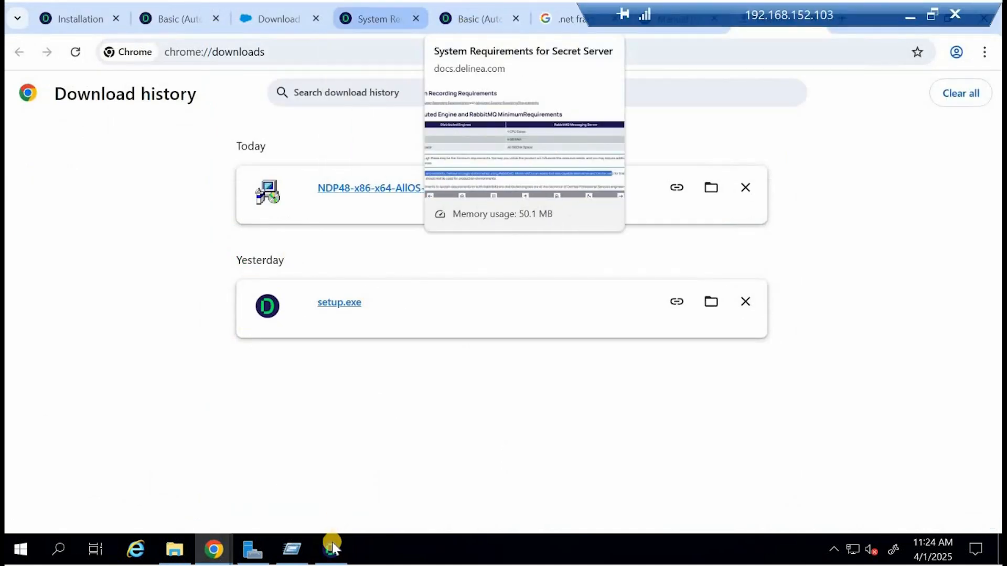
pyautogui.hotkey('ctrl', 'w')
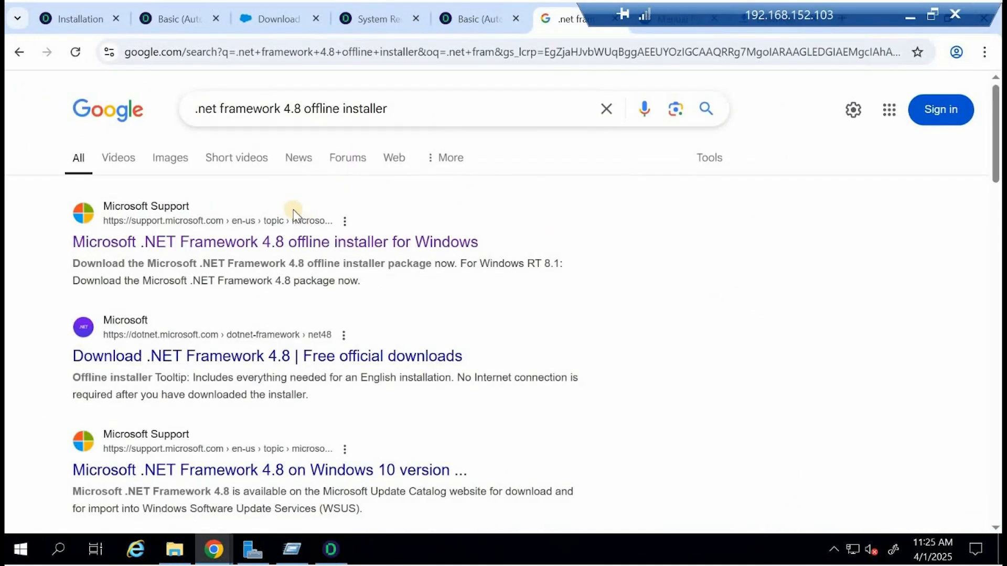
pyautogui.hotkey('alt', 'Tab')
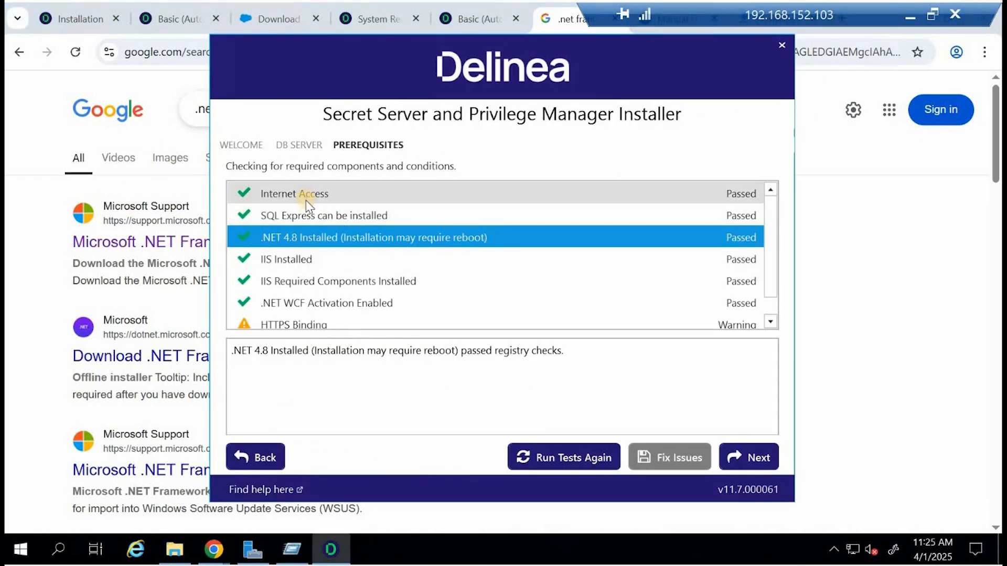
# - Review the .NET WCF Activation and HTTPS Binding prerequisite details, and continue to the initial user setup
pyautogui.click(312, 304)
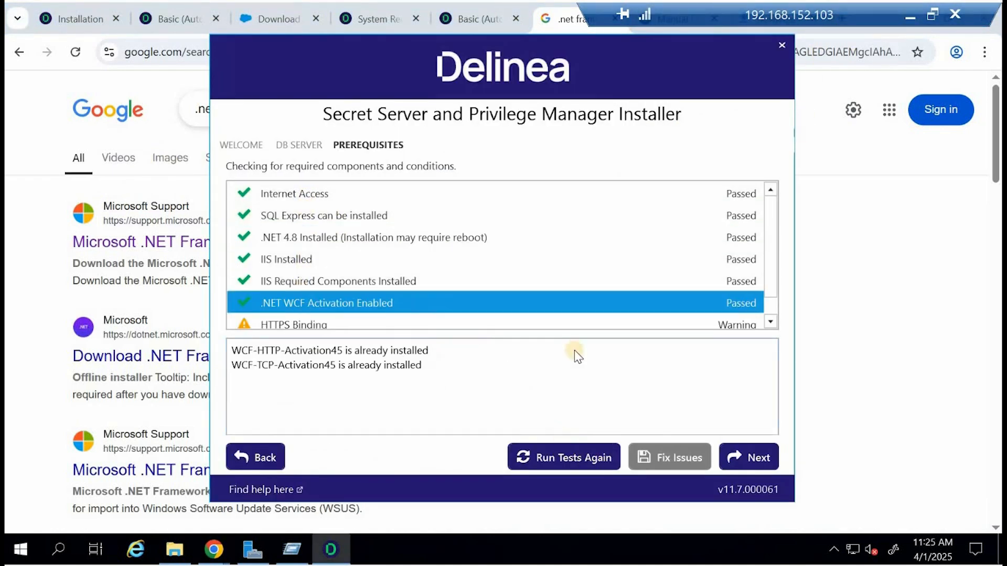
pyautogui.click(286, 324)
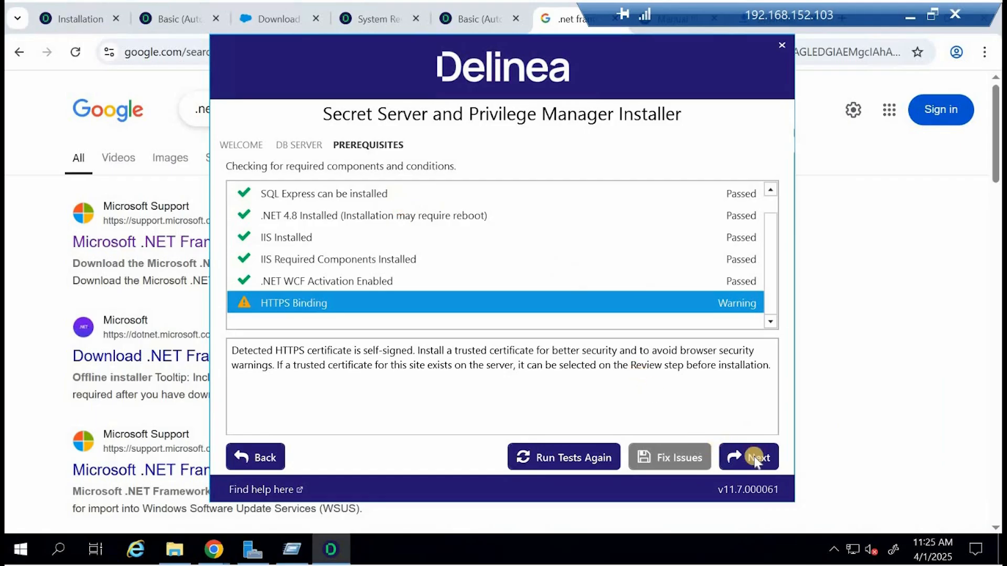
pyautogui.click(755, 459)
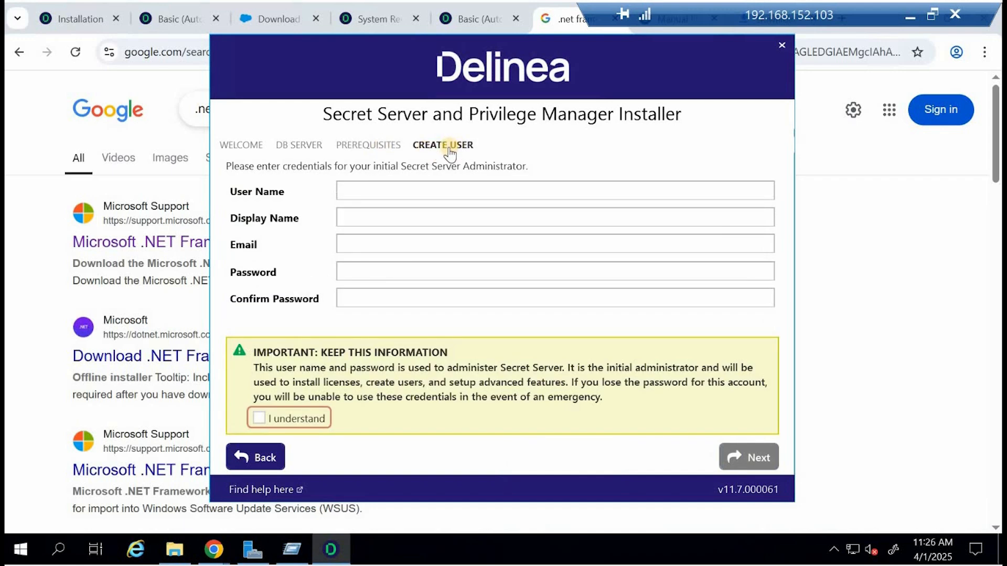
# - Create the initial administrator PamAdmin with display name PAM Admin, filling in the email and account password, and skip the email server setup
pyautogui.click(379, 190)
pyautogui.write('PamAdmin')
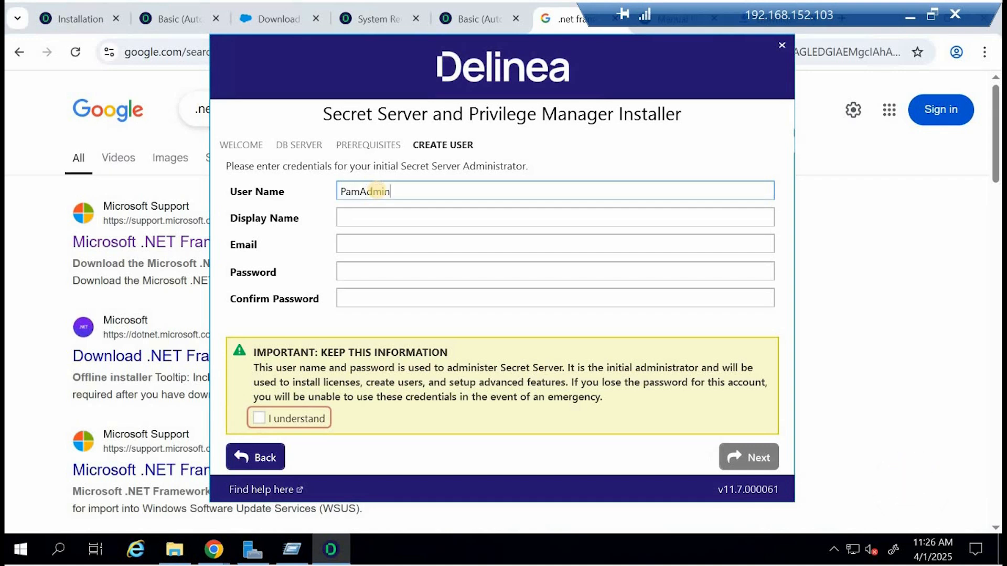
pyautogui.press('Tab')
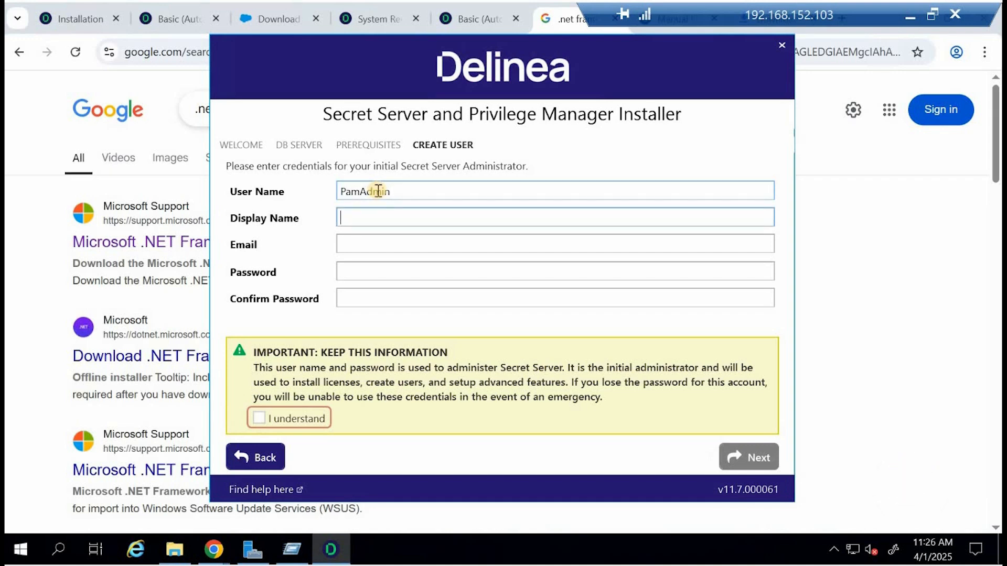
pyautogui.write('A')
pyautogui.press('BackSpace')
pyautogui.write('PAM Admin')
pyautogui.click(390, 241)
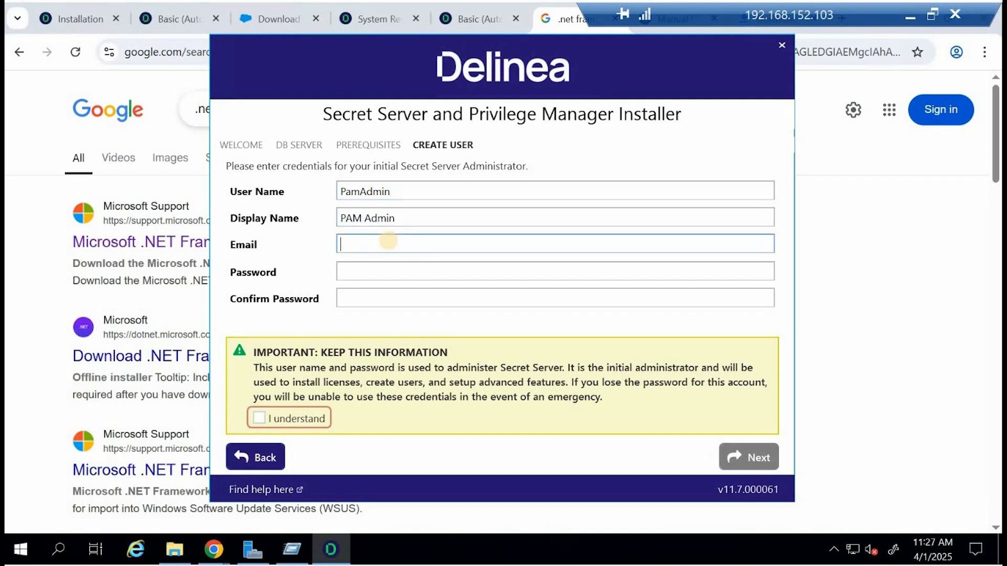
pyautogui.click(369, 272)
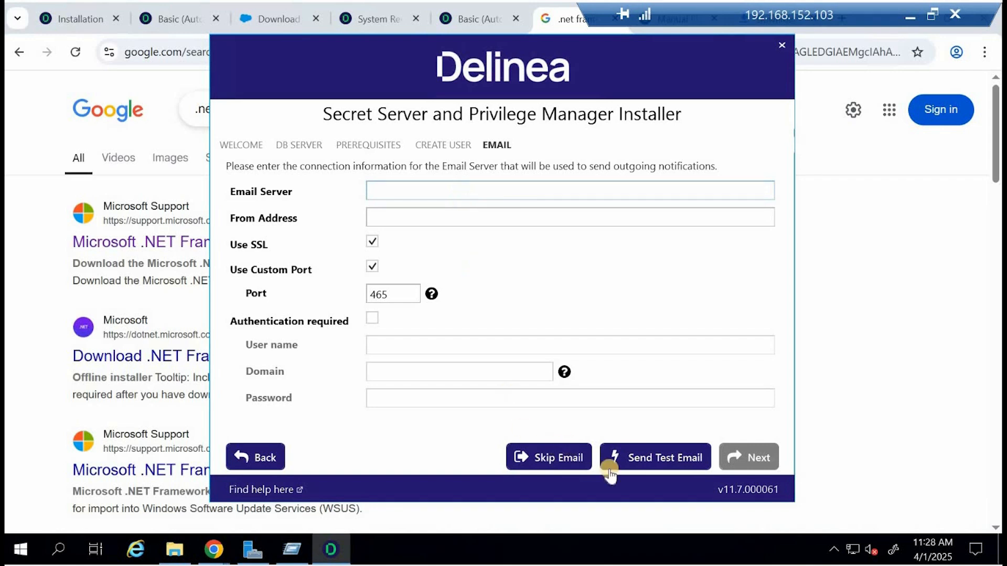
pyautogui.click(536, 459)
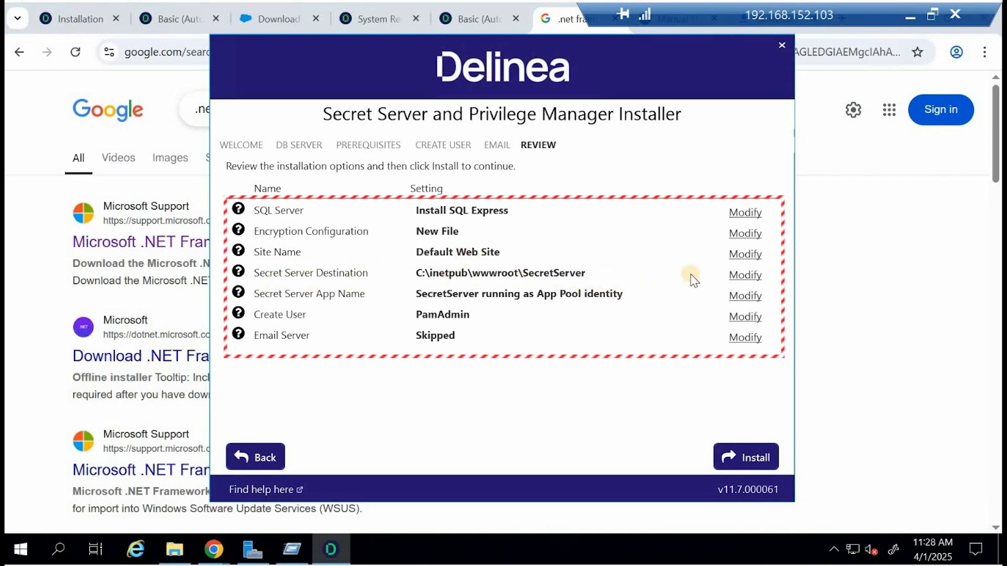
pyautogui.click(747, 276)
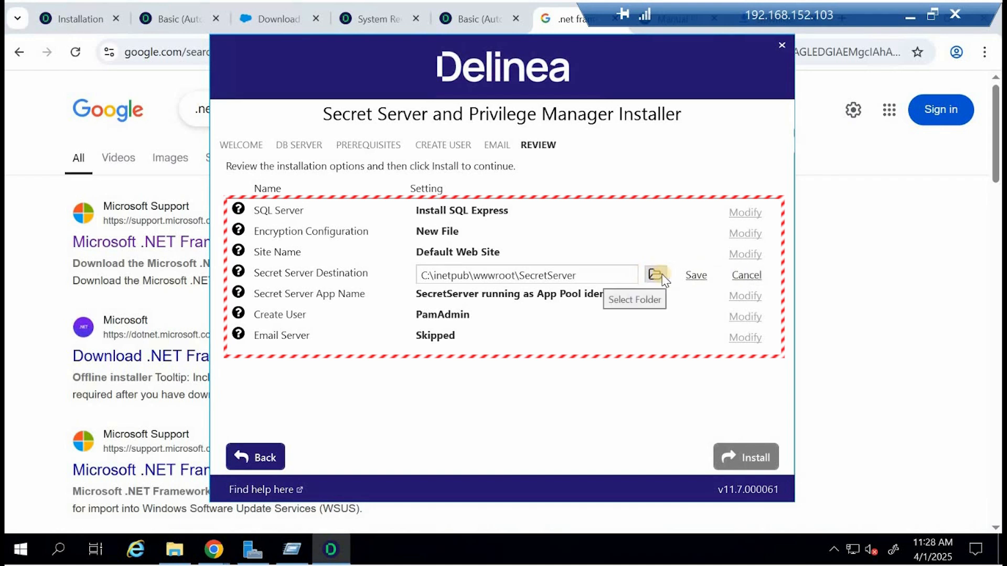
pyautogui.click(662, 277)
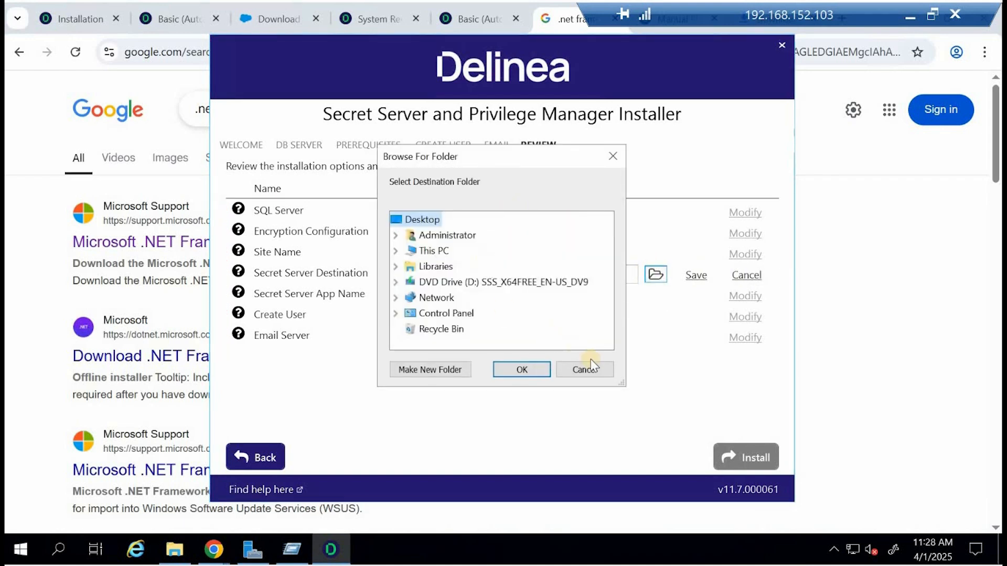
pyautogui.click(590, 371)
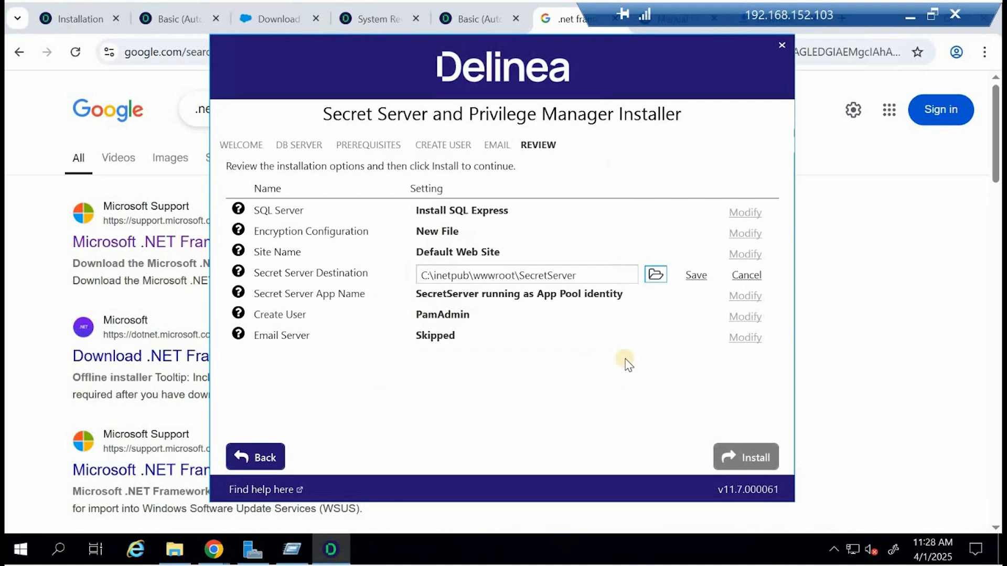
pyautogui.click(741, 275)
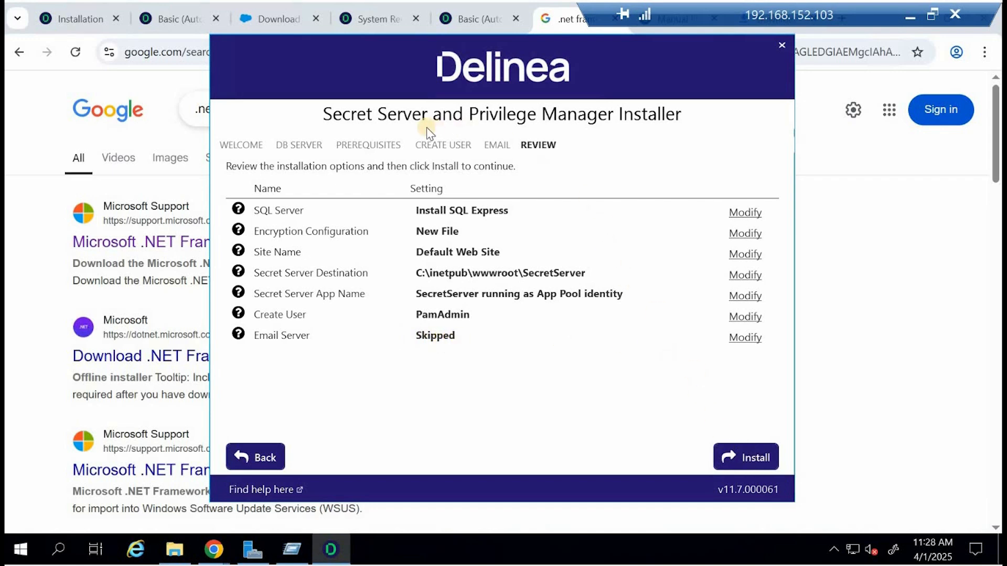
# - Start the Secret Server installation with the reviewed options
pyautogui.click(748, 459)
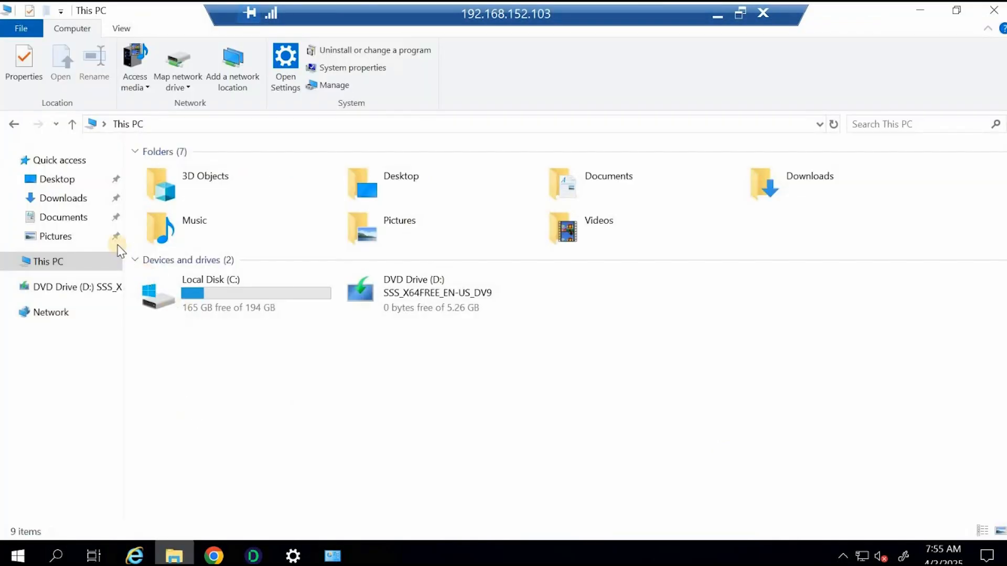
# - Look up the computer name and system details in This PC's properties, and close the window
pyautogui.rightClick(79, 260)
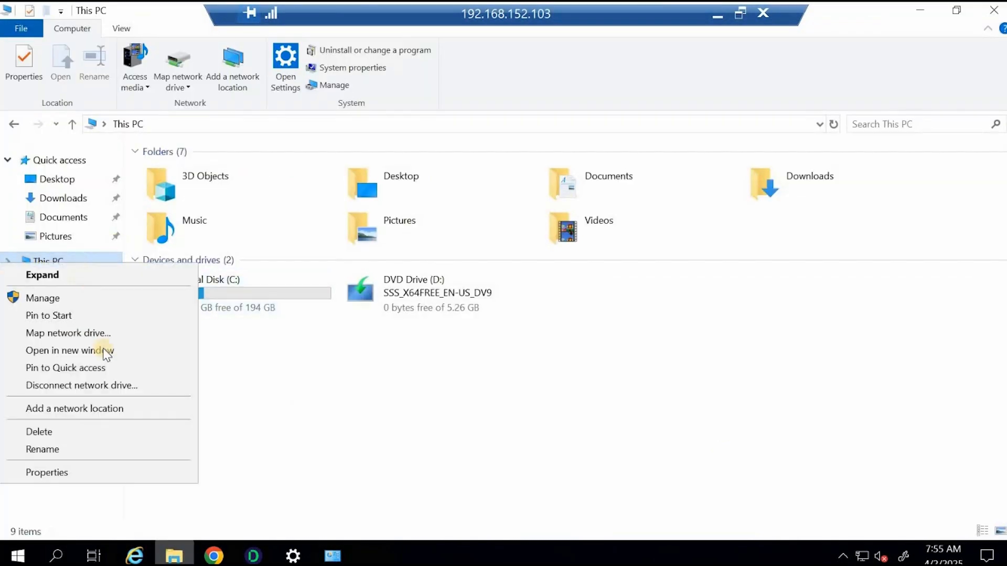
pyautogui.click(113, 475)
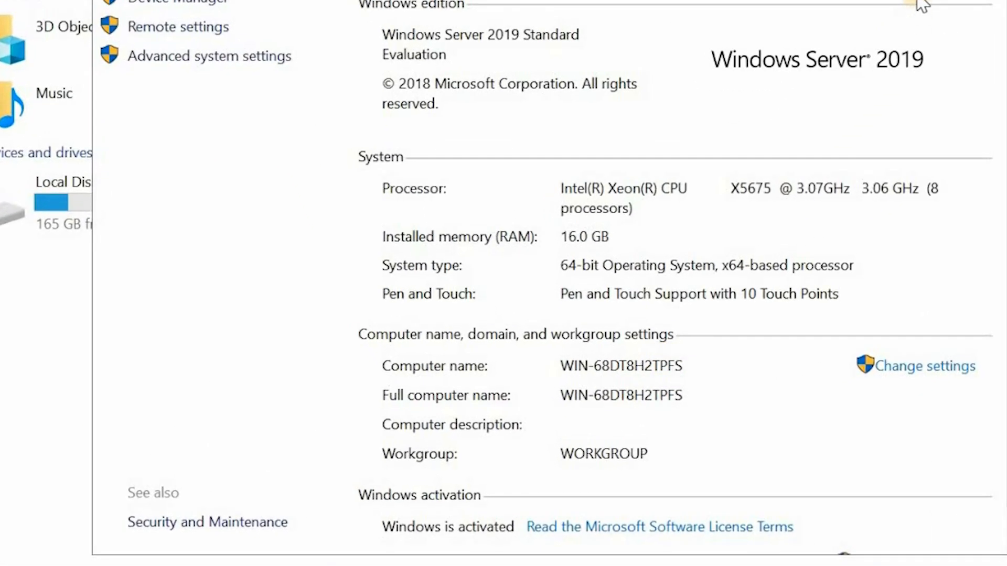
pyautogui.click(824, 70)
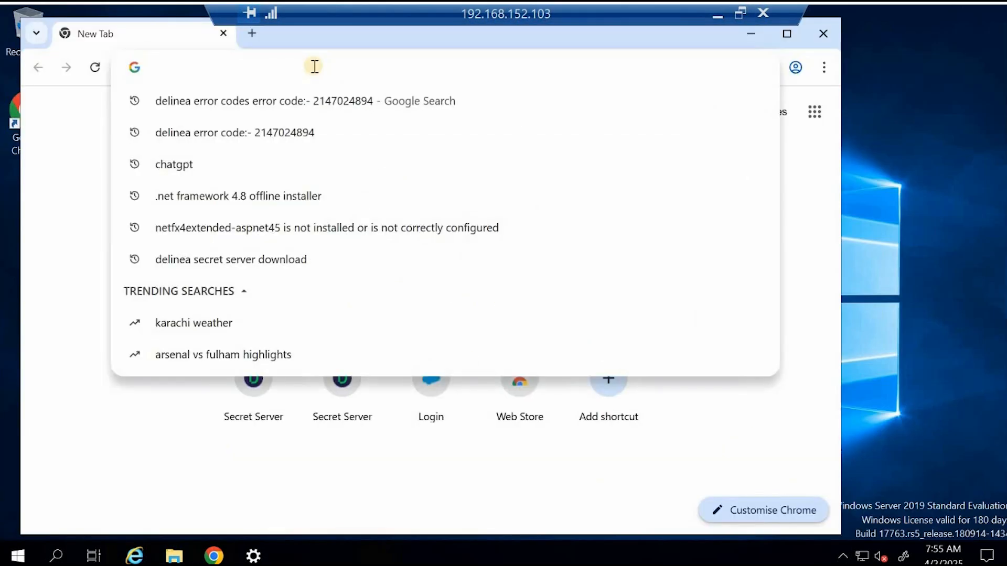
pyautogui.hotkey('ctrl', 'v')
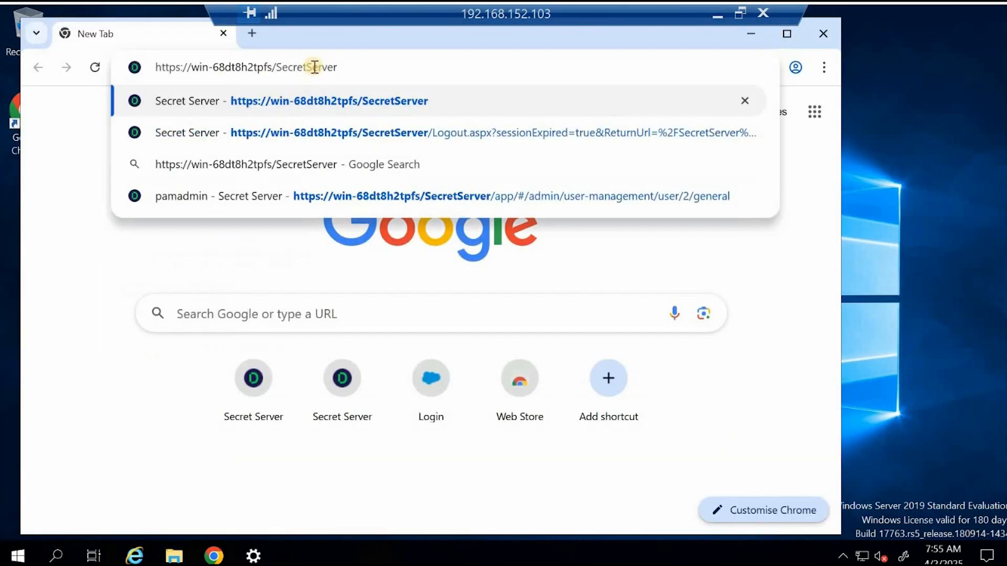
pyautogui.press('Return')
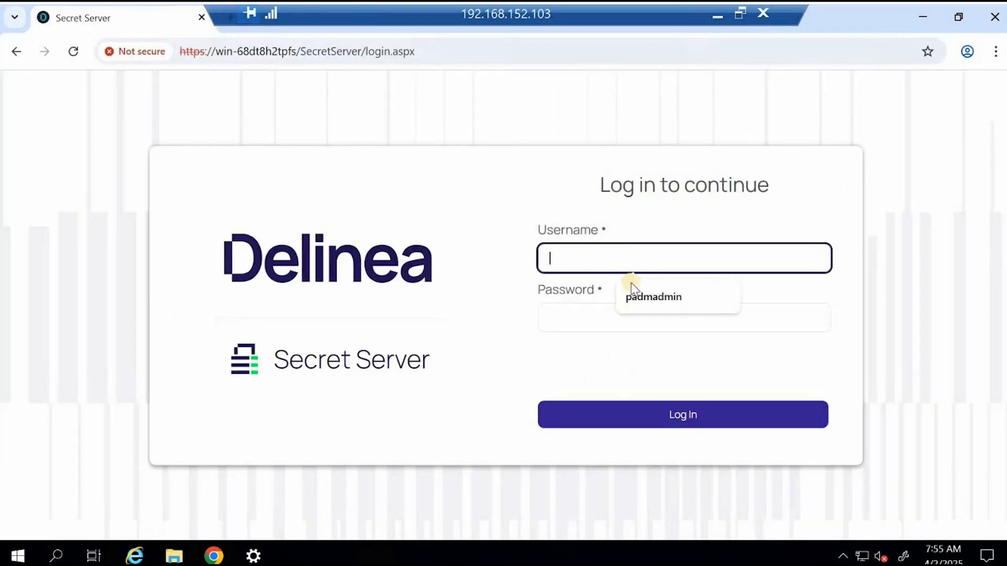
pyautogui.click(649, 298)
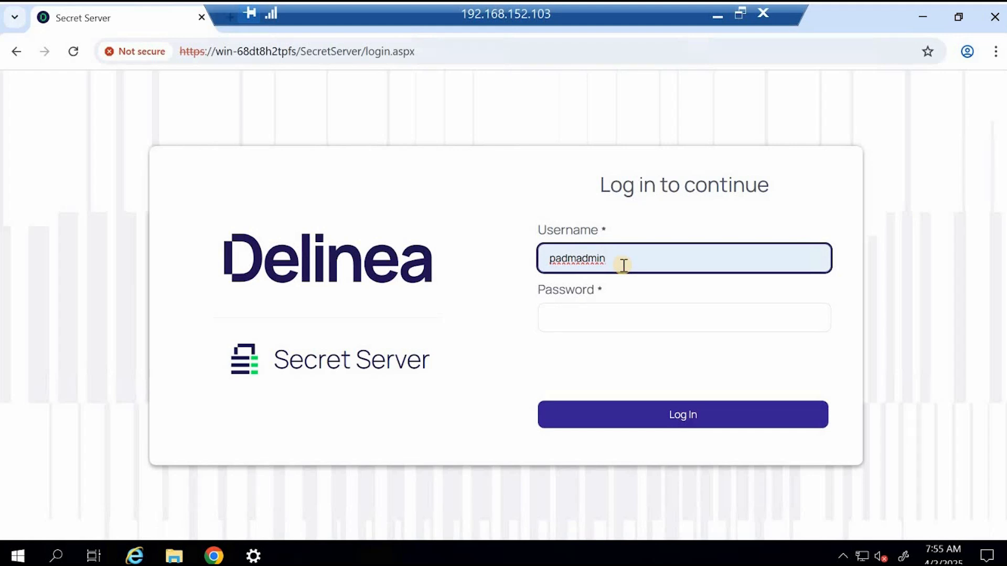
pyautogui.press('Tab')
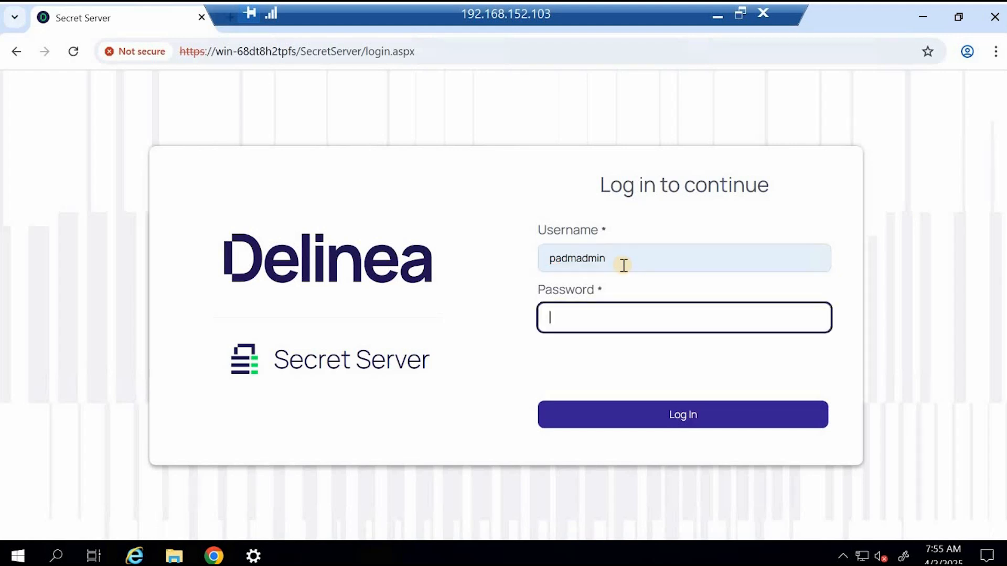
pyautogui.click(662, 421)
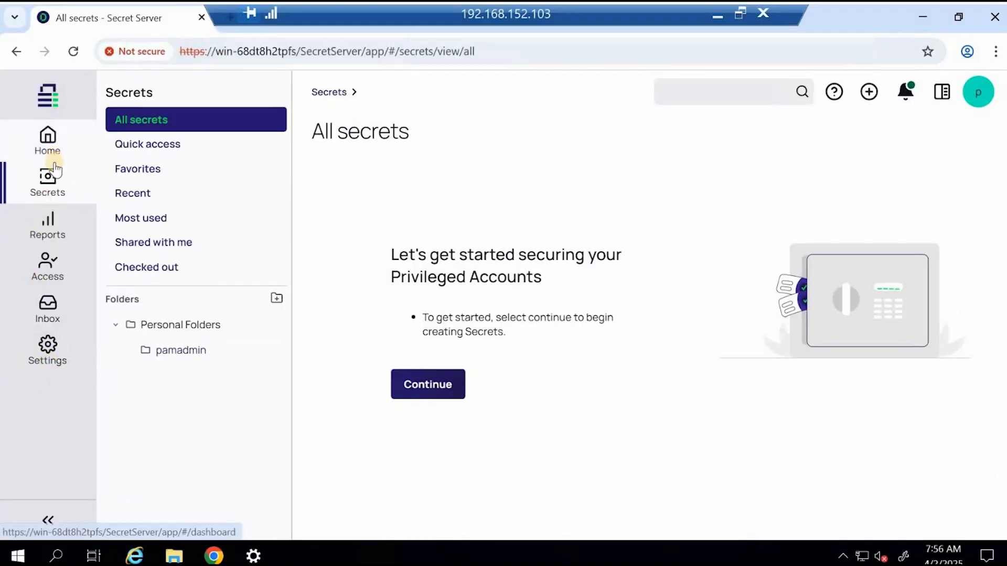
# - Go to the Secret Server settings and search for "dist"
pyautogui.click(43, 353)
pyautogui.click(677, 95)
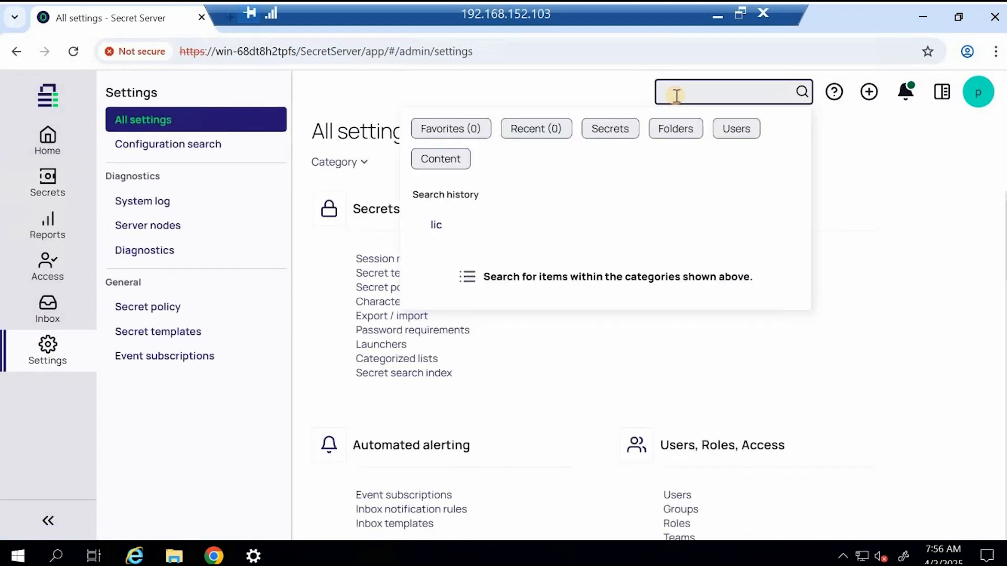
pyautogui.write('disr')
pyautogui.press('BackSpace')
pyautogui.write('t')
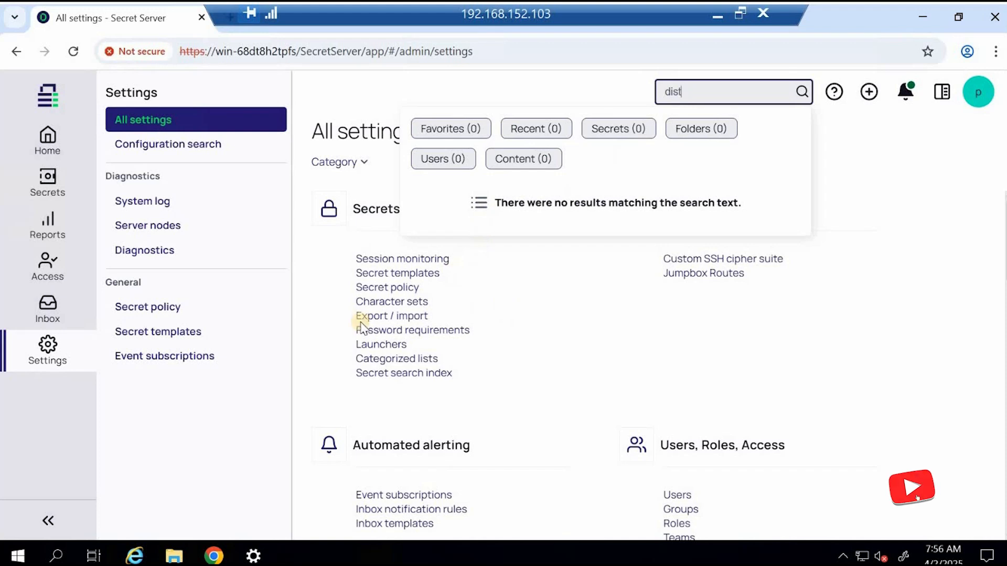
pyautogui.click(77, 358)
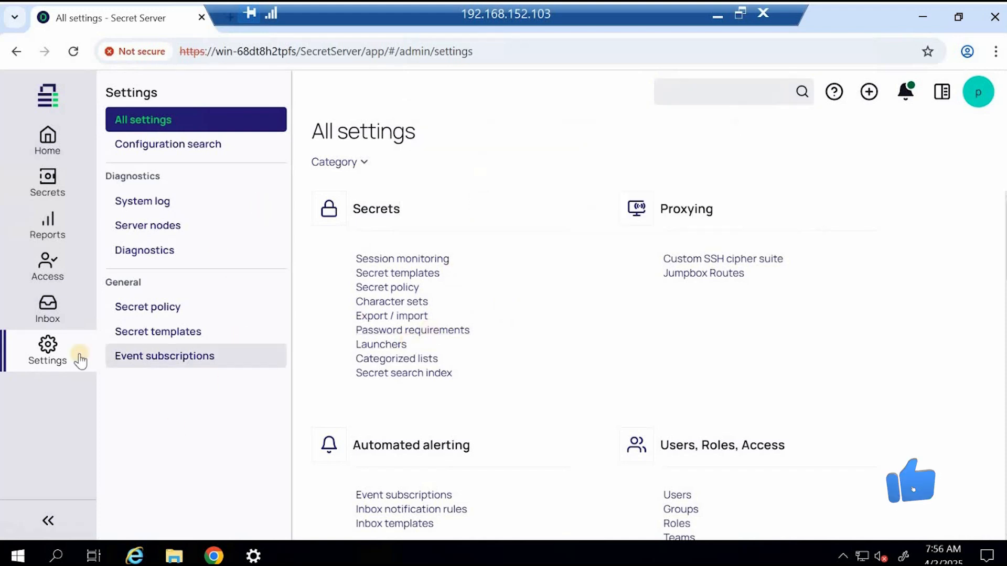
# - Search Secret Server for "lice" and open the Licenses page
pyautogui.click(717, 89)
pyautogui.write('lice')
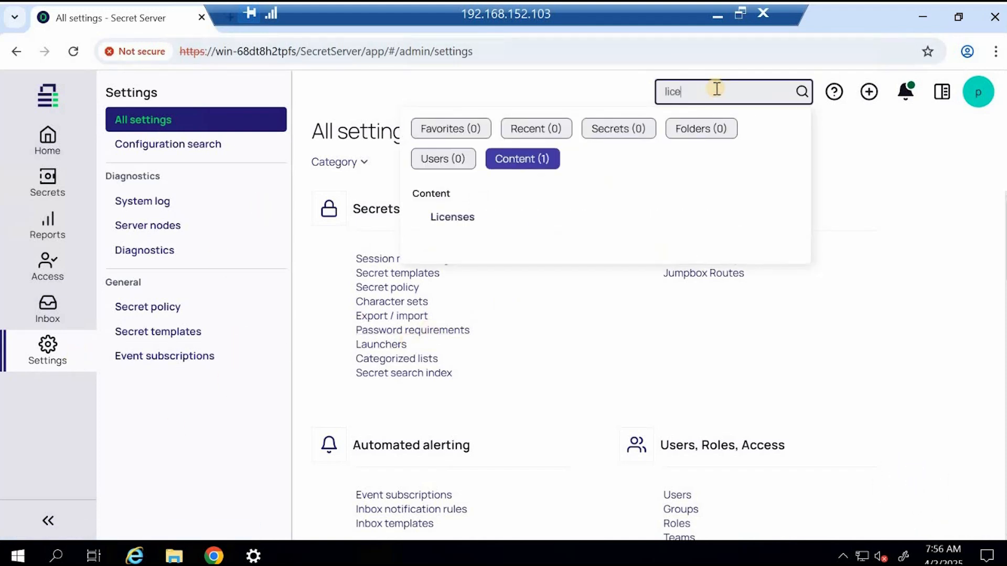
pyautogui.click(454, 219)
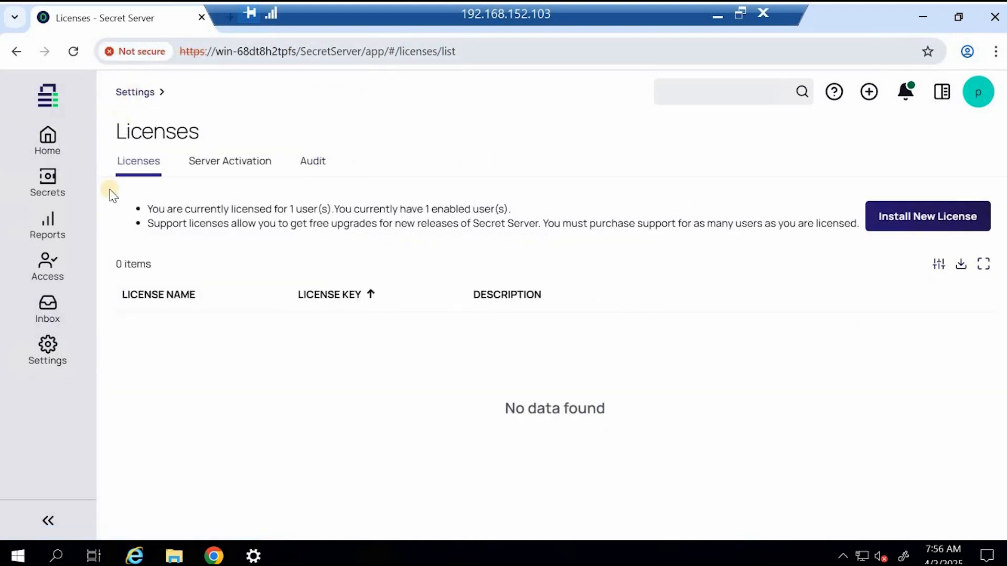
pyautogui.moveTo(93, 329)
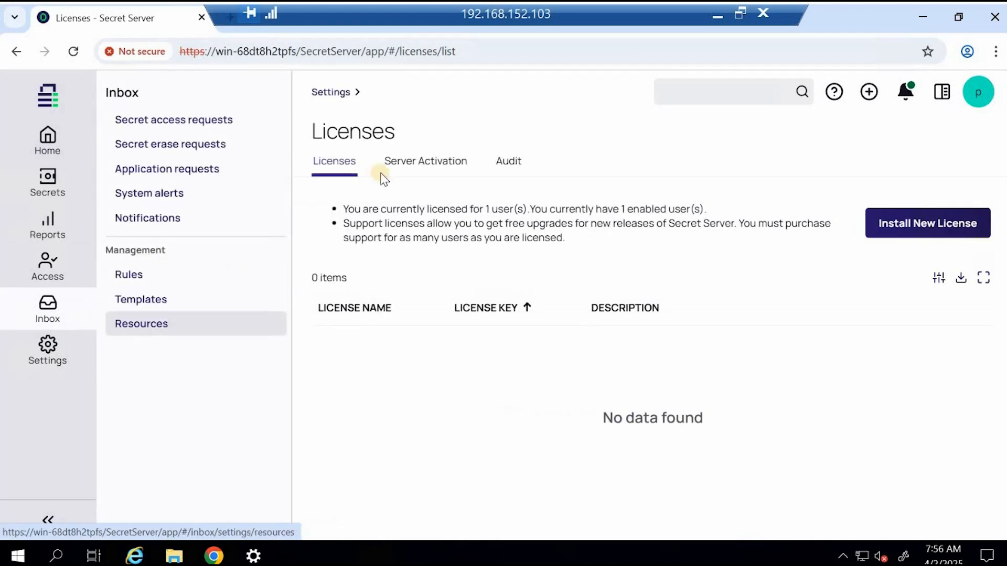